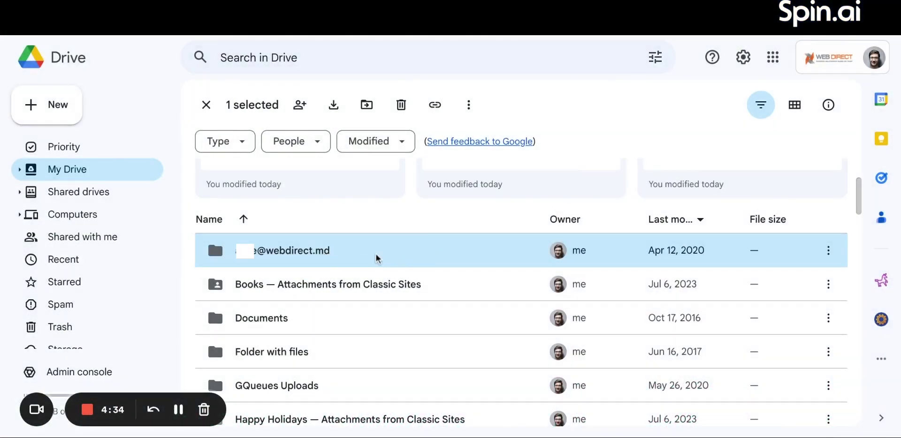
# - Select all 50 items in My Drive and download them together as a zip
pyautogui.click(377, 258)
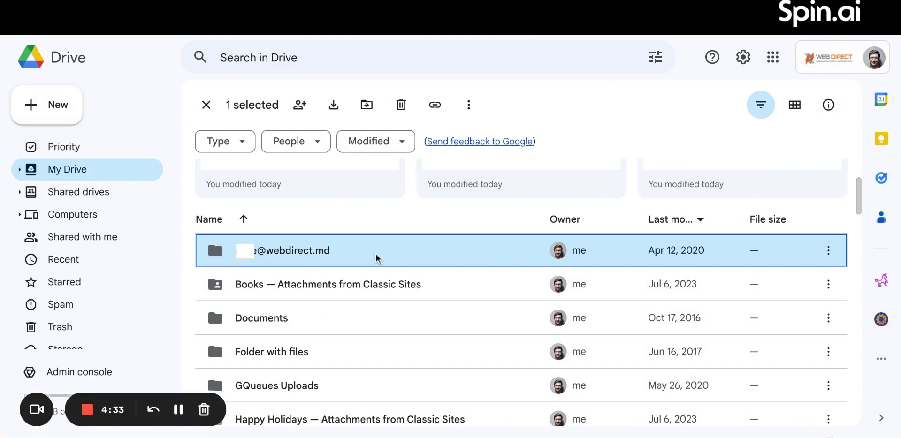
pyautogui.hotkey('ctrl', 'a')
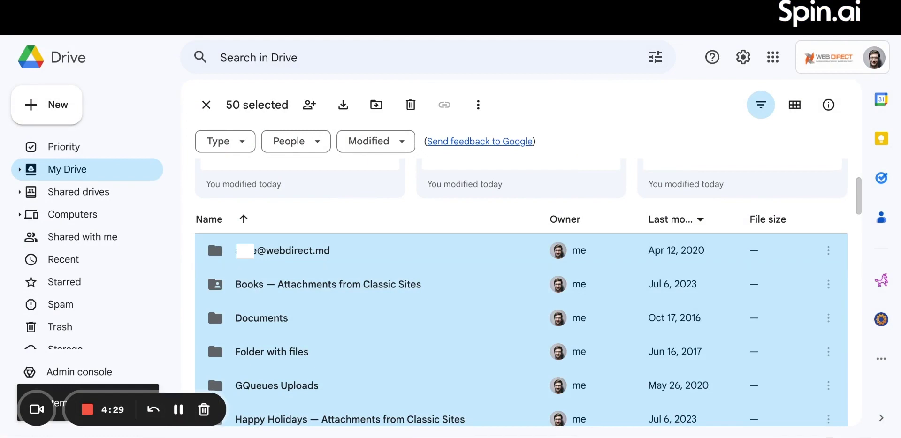
pyautogui.press('a')
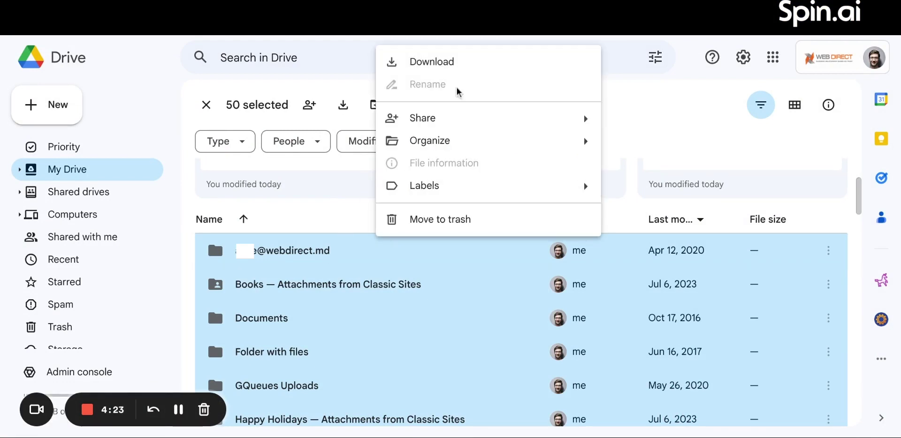
pyautogui.click(459, 69)
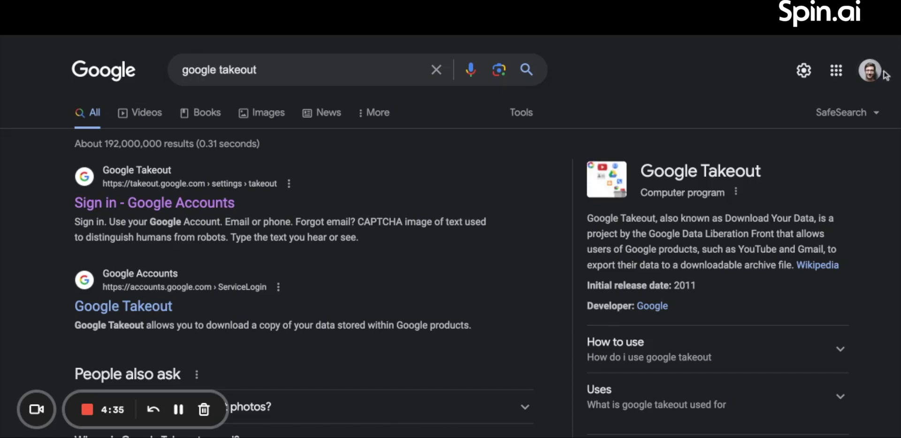
# - Bring up the account panel from the profile avatar on the 'google takeout' results page
pyautogui.click(875, 73)
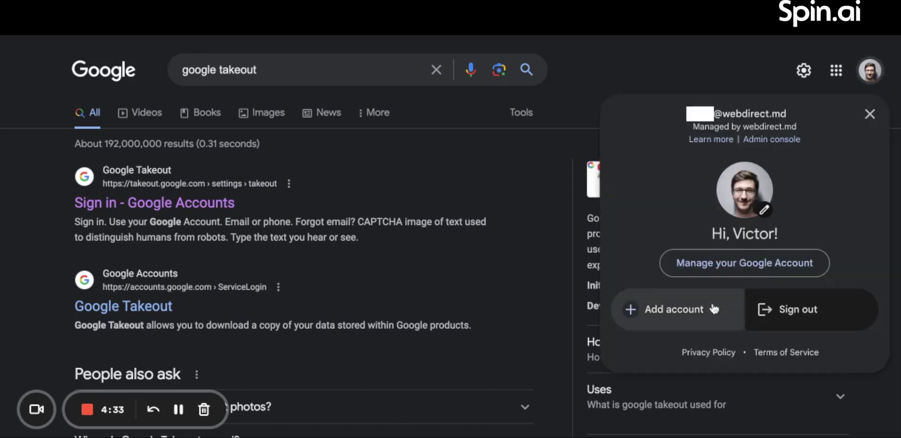
# - Go from Manage your Google Account to Data & privacy, then to Download your data
pyautogui.click(717, 274)
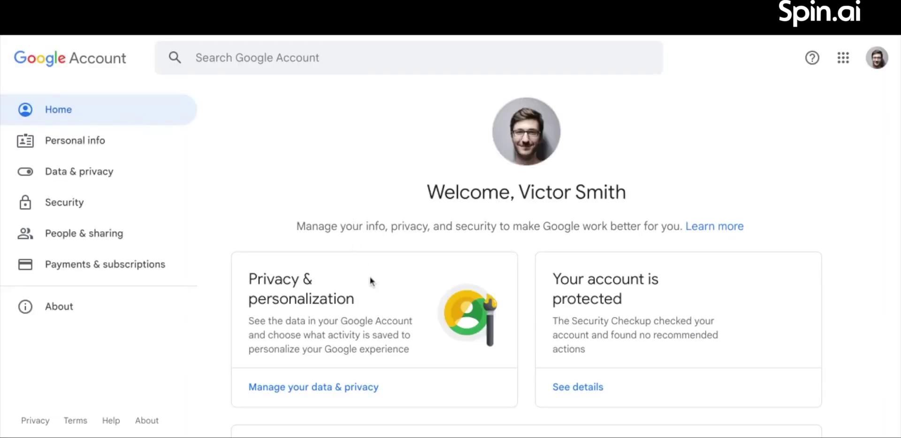
pyautogui.scroll(-10, 370, 277)
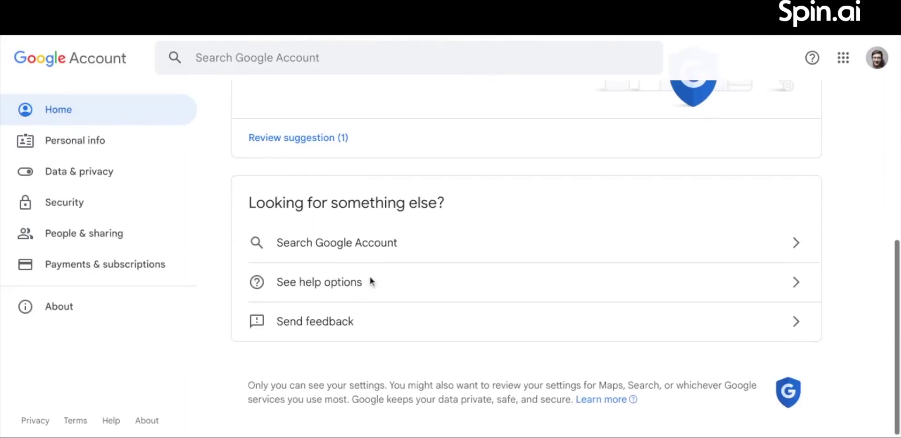
pyautogui.scroll(15, 369, 274)
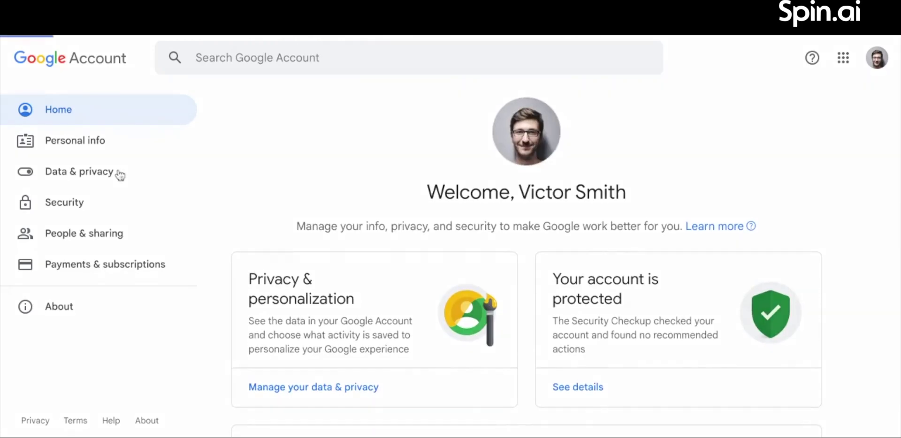
pyautogui.click(120, 174)
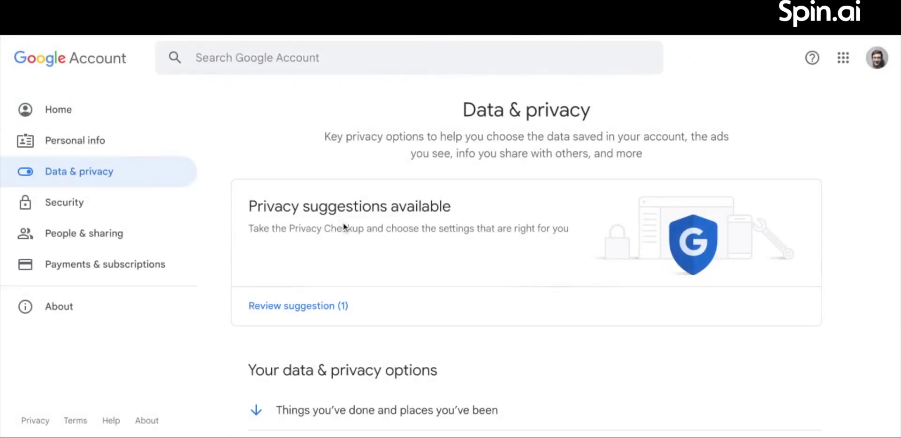
pyautogui.scroll(-5, 523, 238)
pyautogui.scroll(-15, 523, 238)
pyautogui.scroll(-8, 673, 249)
pyautogui.scroll(1, 629, 217)
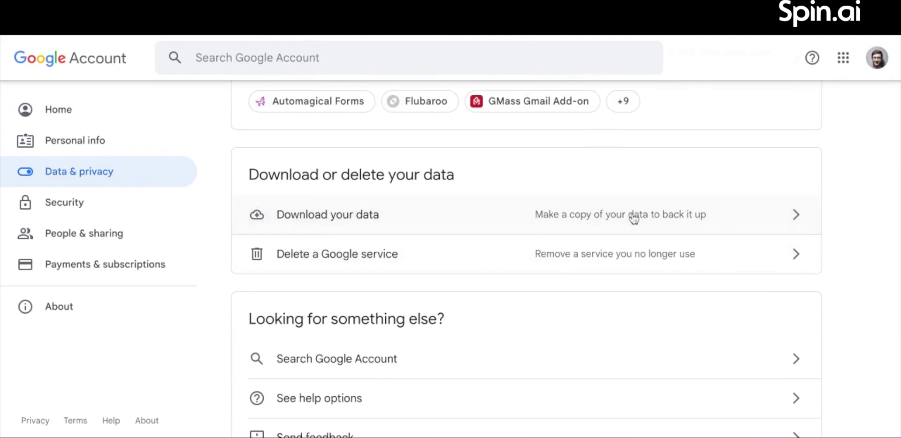
pyautogui.click(634, 218)
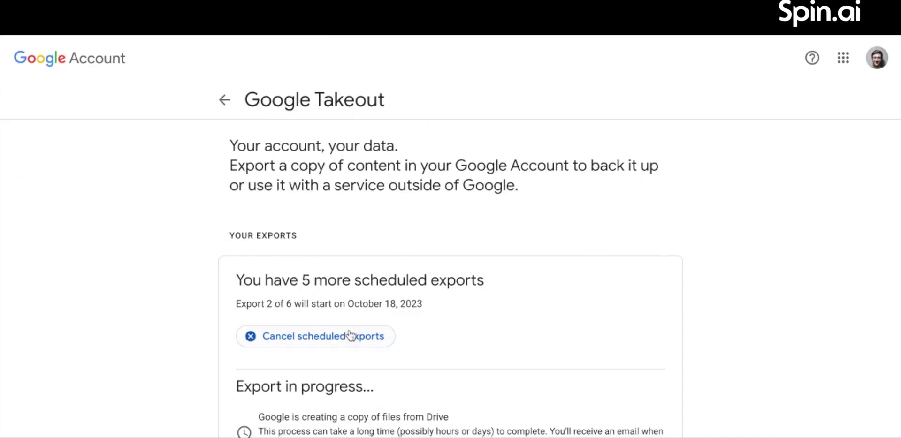
# - Deselect all products in the Create a new export list
pyautogui.scroll(-3, 350, 335)
pyautogui.scroll(-1, 350, 335)
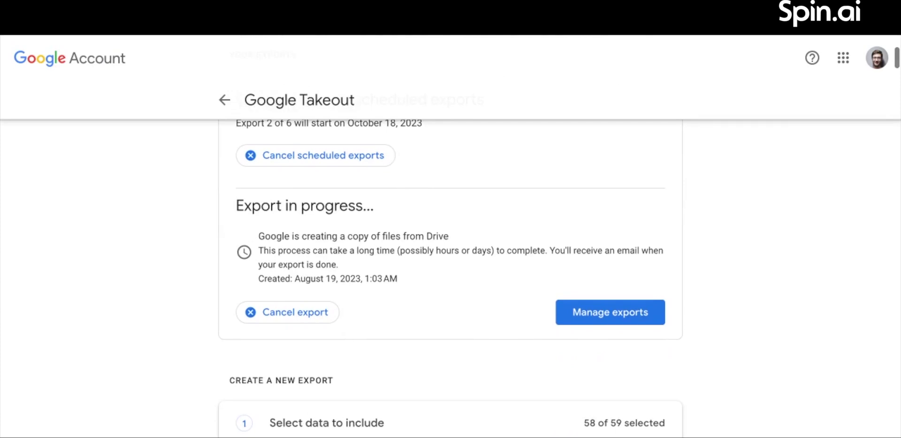
pyautogui.scroll(-5, 450, 277)
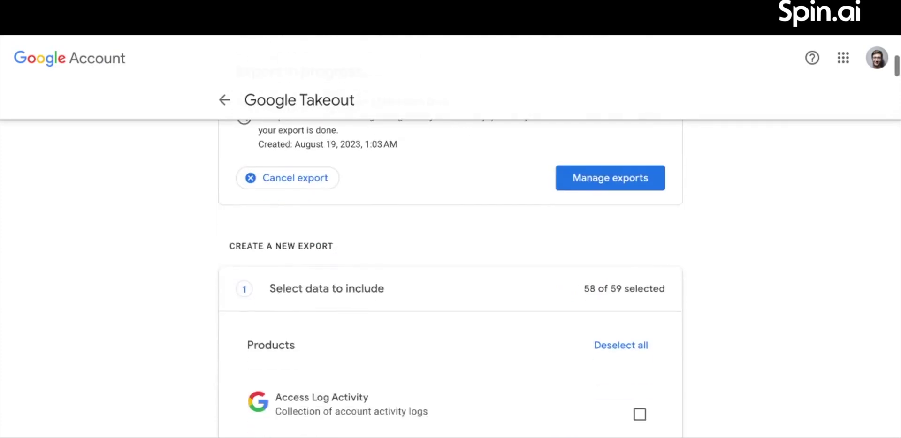
pyautogui.scroll(1, 450, 277)
pyautogui.scroll(8, 389, 89)
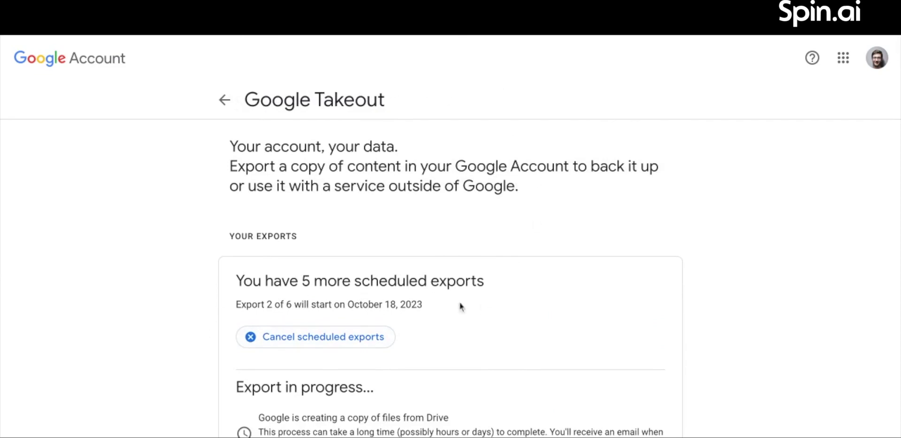
pyautogui.scroll(-3, 458, 320)
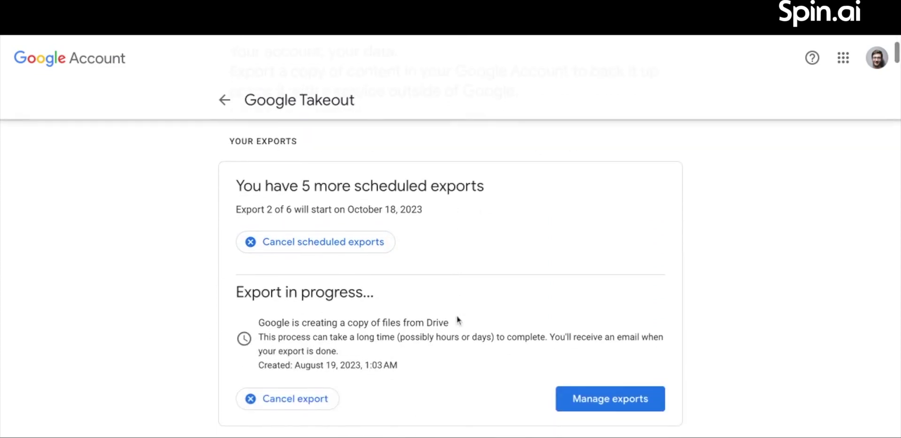
pyautogui.scroll(-10, 376, 314)
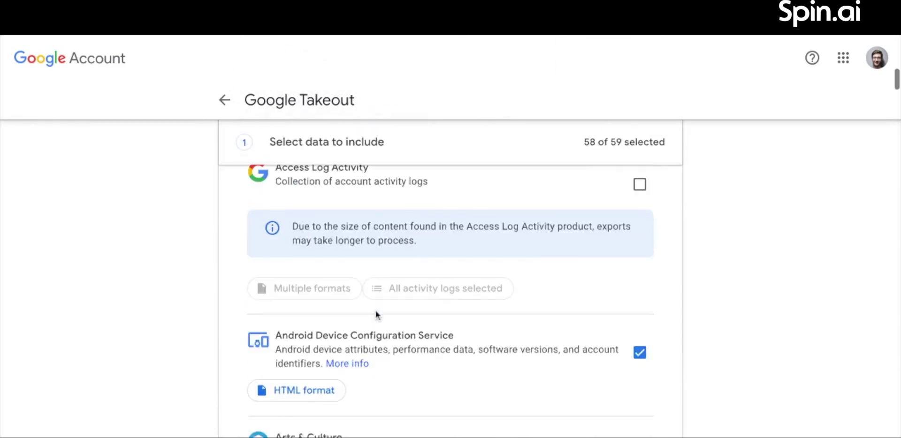
pyautogui.scroll(-3, 375, 315)
pyautogui.scroll(4, 577, 274)
pyautogui.scroll(2, 576, 272)
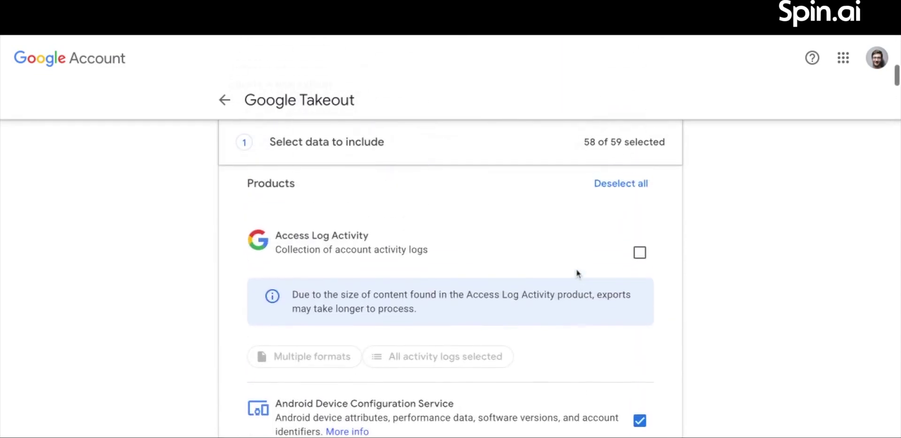
pyautogui.click(623, 185)
# - Tick Drive as the only product in the export
pyautogui.scroll(-1, 579, 268)
pyautogui.scroll(-14, 578, 267)
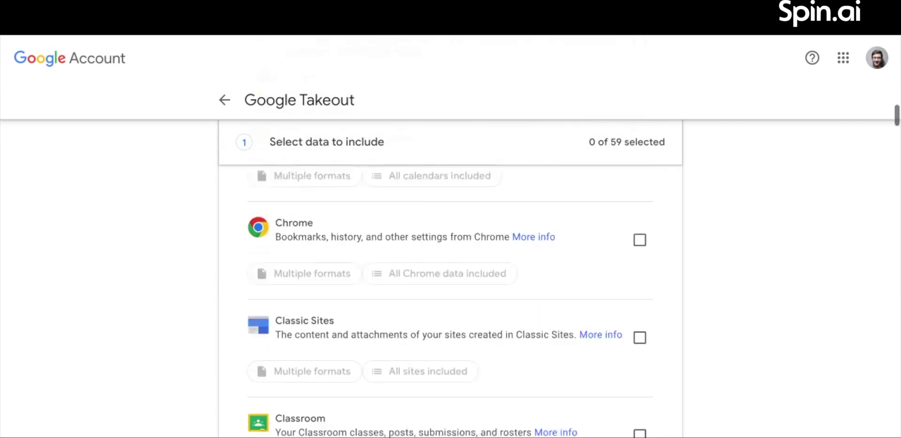
pyautogui.scroll(-11, 574, 281)
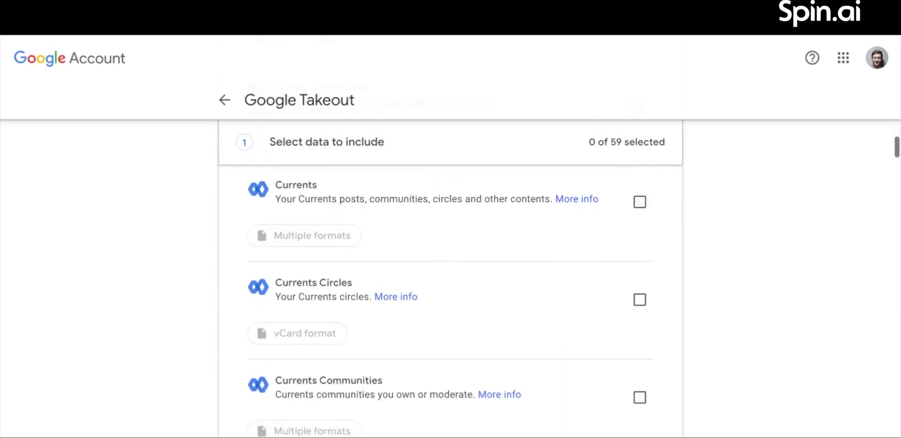
pyautogui.scroll(-6, 490, 284)
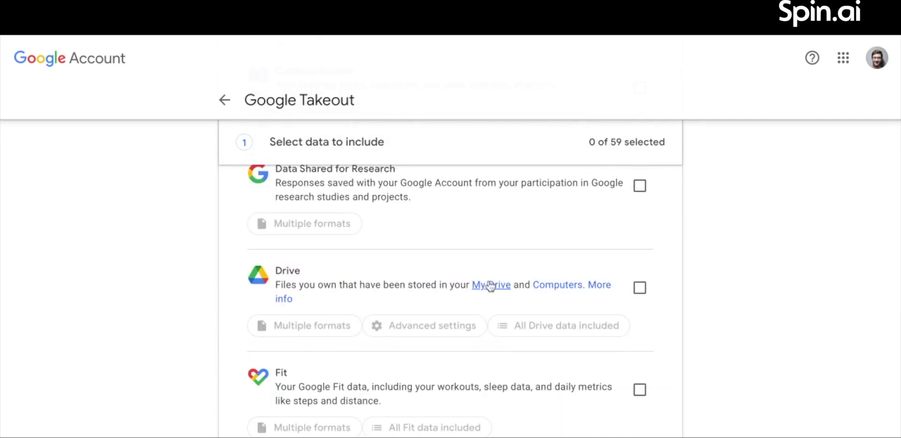
pyautogui.click(640, 289)
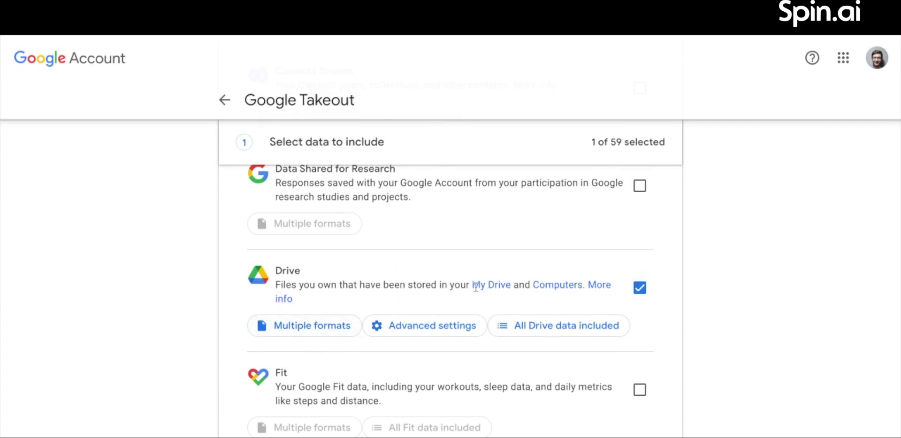
# - Set Drive's Documents and Presentations export formats to PDF
pyautogui.click(271, 327)
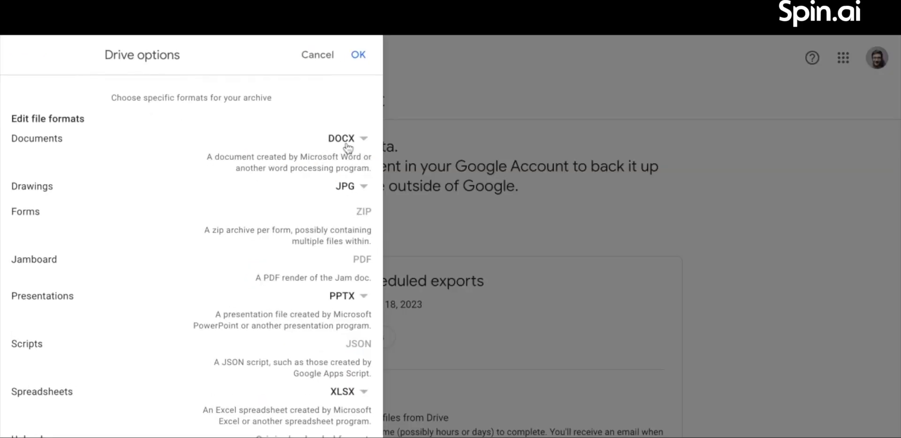
pyautogui.click(347, 149)
pyautogui.click(352, 168)
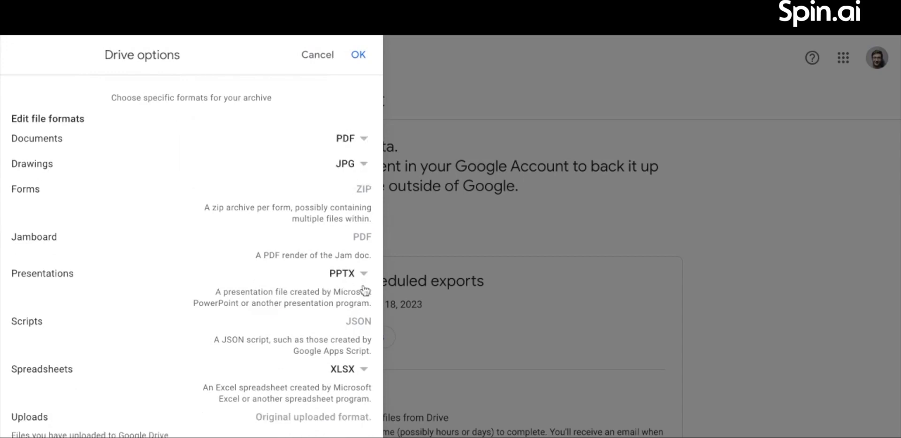
pyautogui.click(351, 279)
pyautogui.click(350, 298)
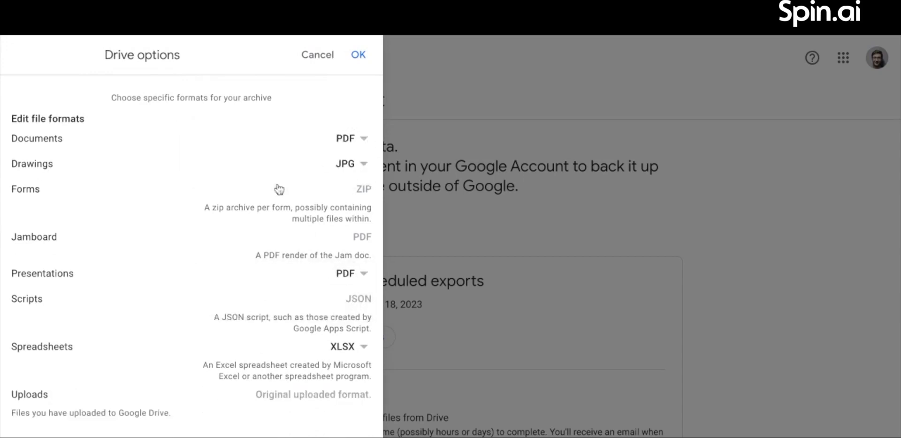
pyautogui.click(355, 56)
# - Include named, published, and uploaded versions in Drive's advanced settings
pyautogui.click(448, 280)
pyautogui.click(76, 133)
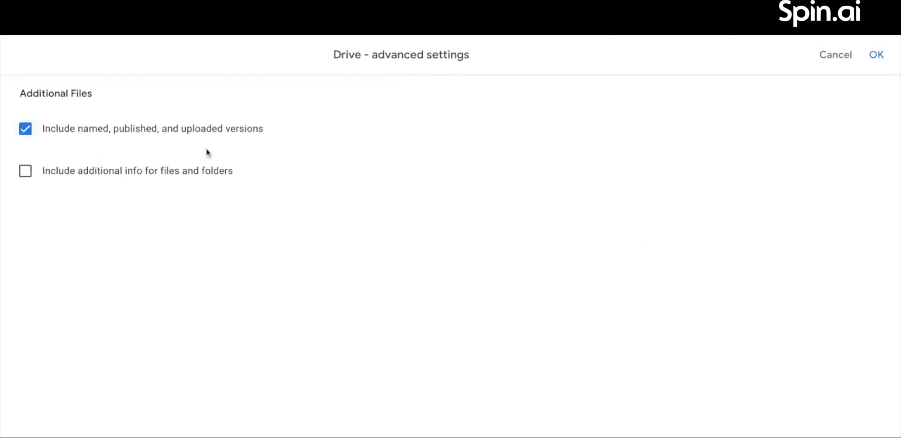
pyautogui.click(876, 54)
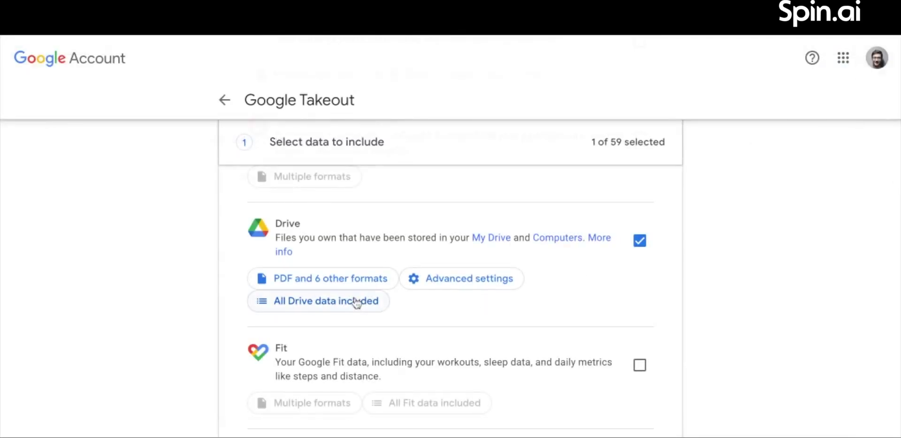
# - Turn off Include all files and select only the Work Data folder for Drive
pyautogui.click(327, 304)
pyautogui.click(141, 125)
pyautogui.scroll(-8, 56, 266)
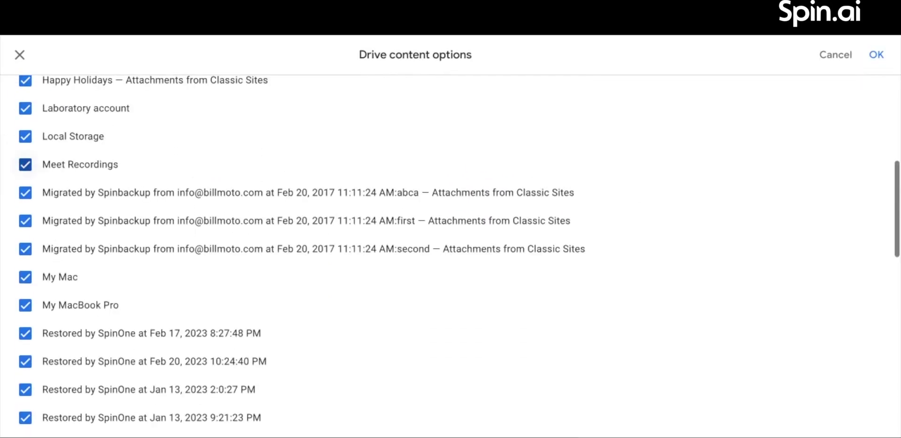
pyautogui.scroll(-2, 16, 319)
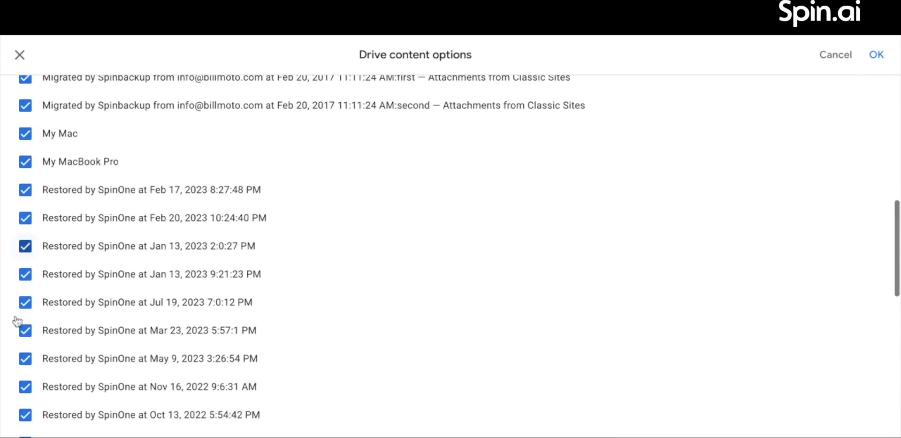
pyautogui.scroll(10, 17, 319)
pyautogui.click(26, 152)
pyautogui.scroll(-15, 346, 316)
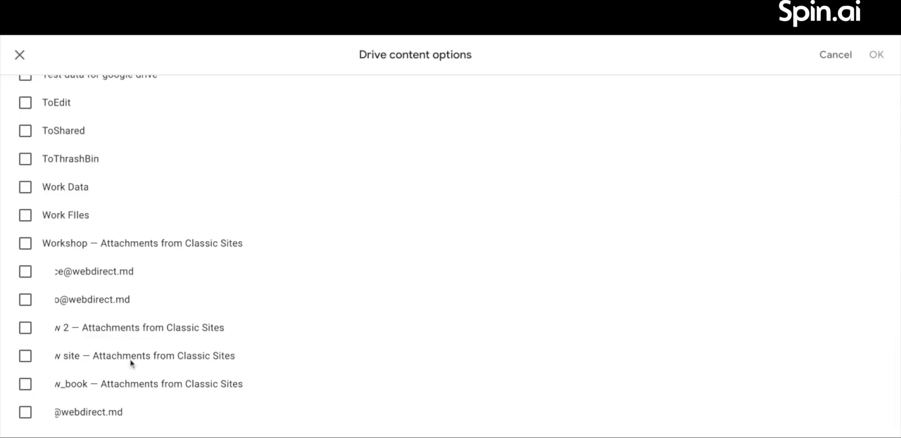
pyautogui.click(25, 188)
pyautogui.click(877, 55)
pyautogui.scroll(-15, 578, 257)
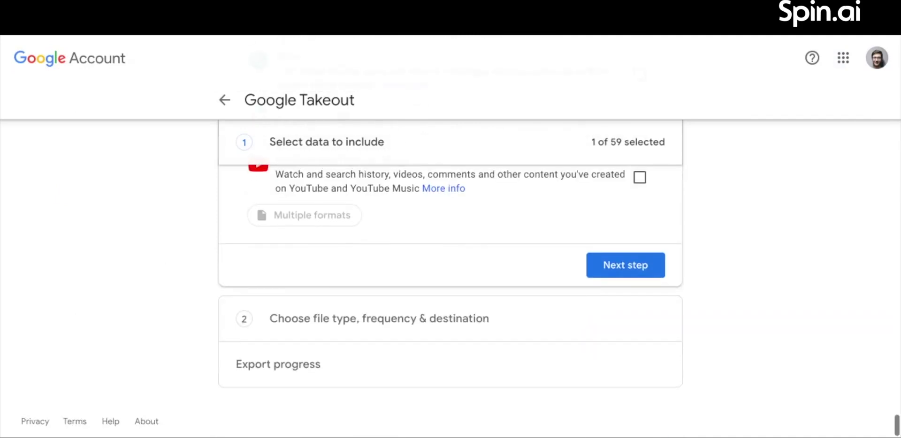
# - Keep delivery as an emailed download link and schedule exports every 2 months for 1 year
pyautogui.click(647, 298)
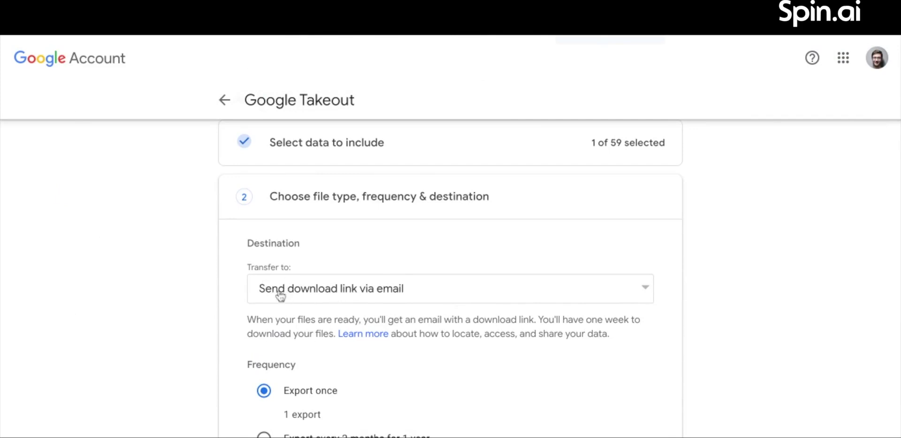
pyautogui.scroll(-2, 397, 310)
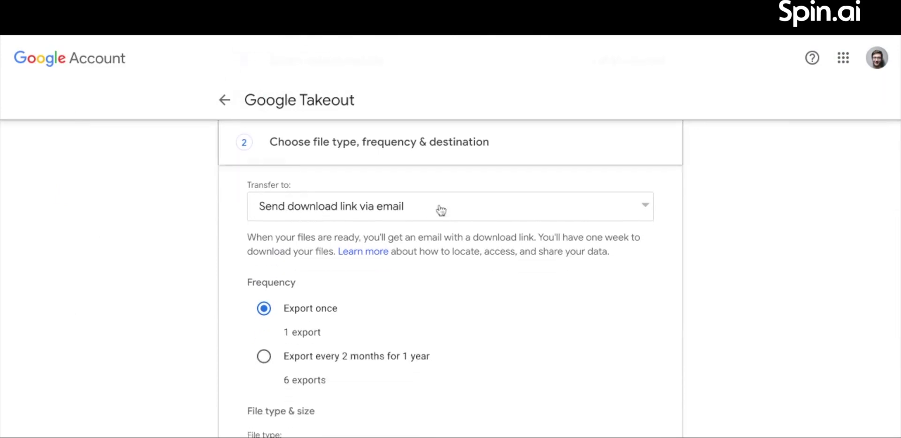
pyautogui.click(439, 207)
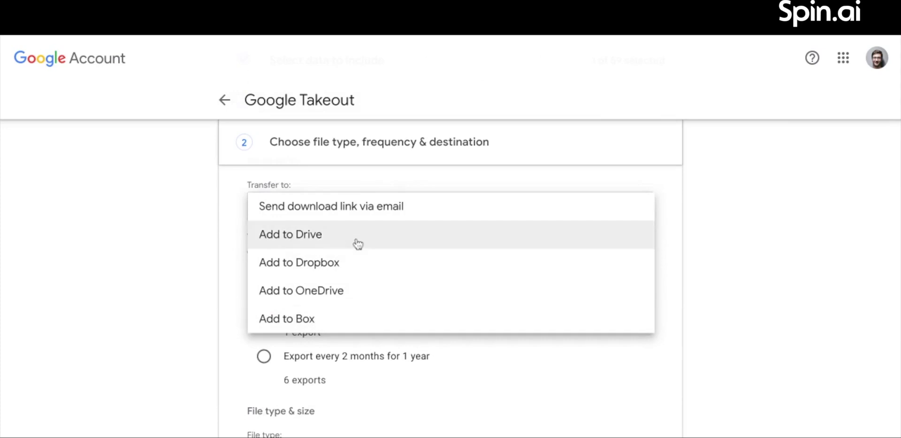
pyautogui.click(372, 219)
pyautogui.scroll(-2, 435, 297)
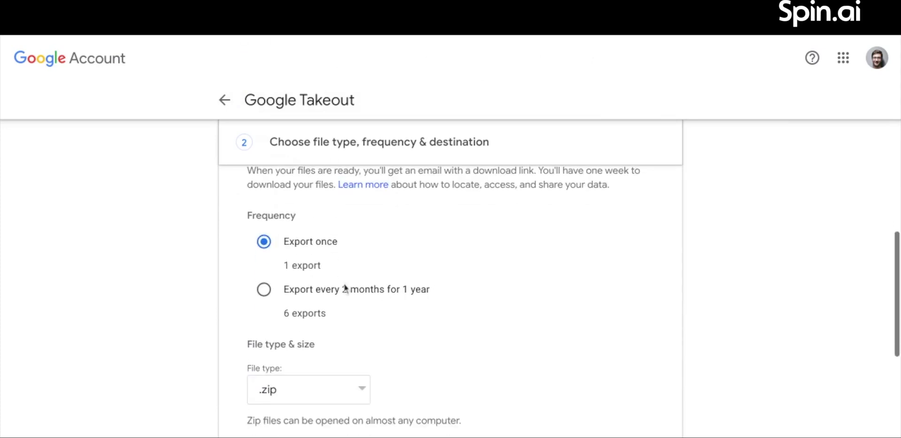
pyautogui.click(312, 292)
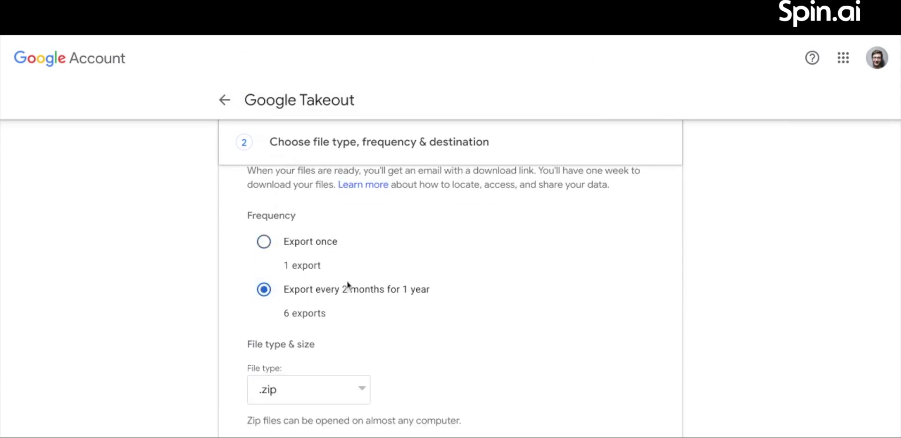
# - Keep .zip archives split at 1 GB and create the scheduled export
pyautogui.scroll(-2, 356, 305)
pyautogui.click(336, 282)
pyautogui.click(308, 279)
pyautogui.click(294, 366)
pyautogui.click(300, 305)
pyautogui.scroll(-3, 301, 346)
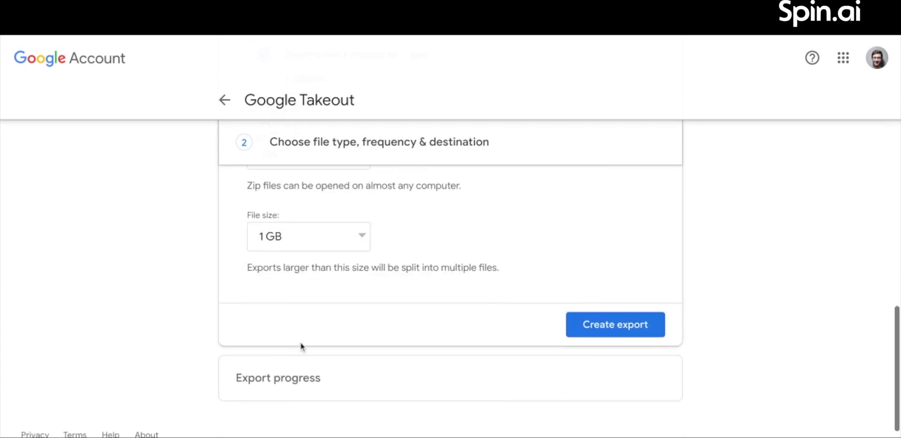
pyautogui.click(611, 336)
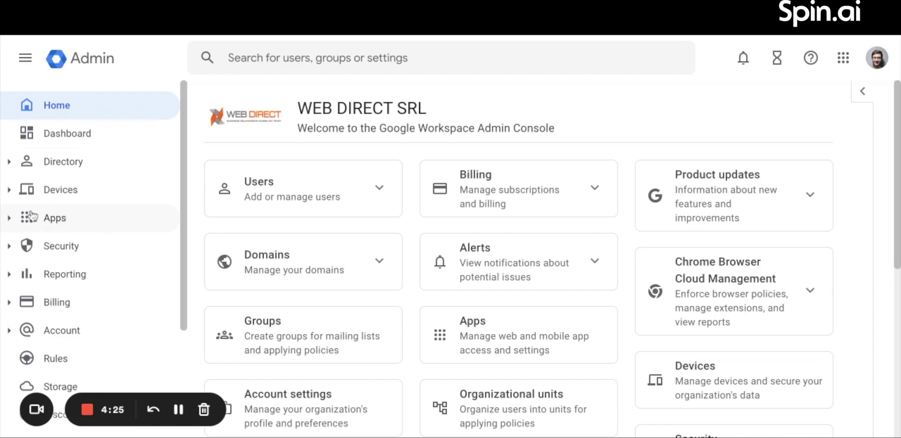
# - Navigate Apps > Google Workspace > Google Vault in the Admin console sidebar
pyautogui.click(12, 217)
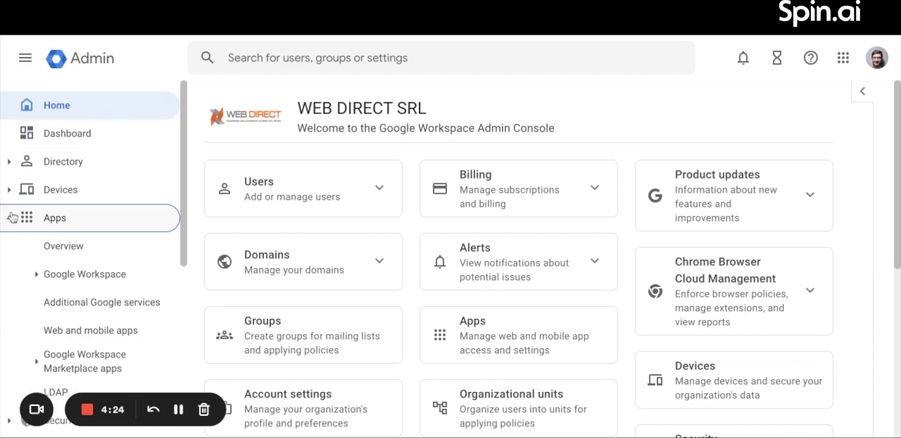
pyautogui.click(40, 274)
pyautogui.scroll(-4, 40, 277)
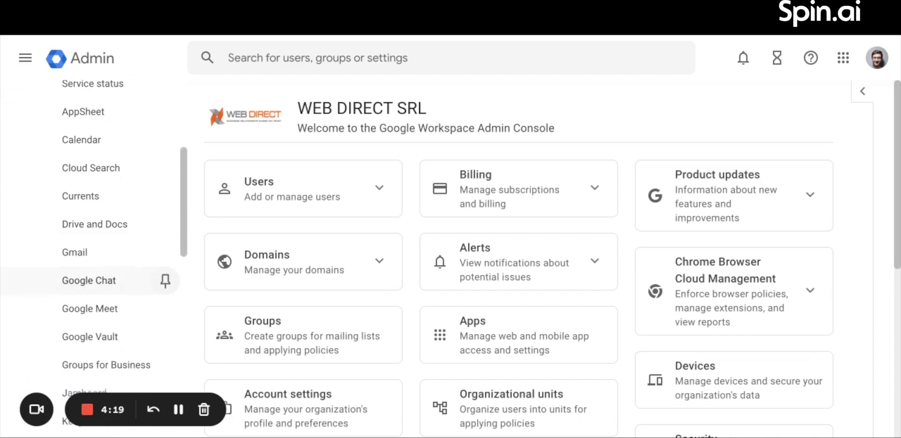
pyautogui.scroll(-1, 89, 288)
pyautogui.click(89, 322)
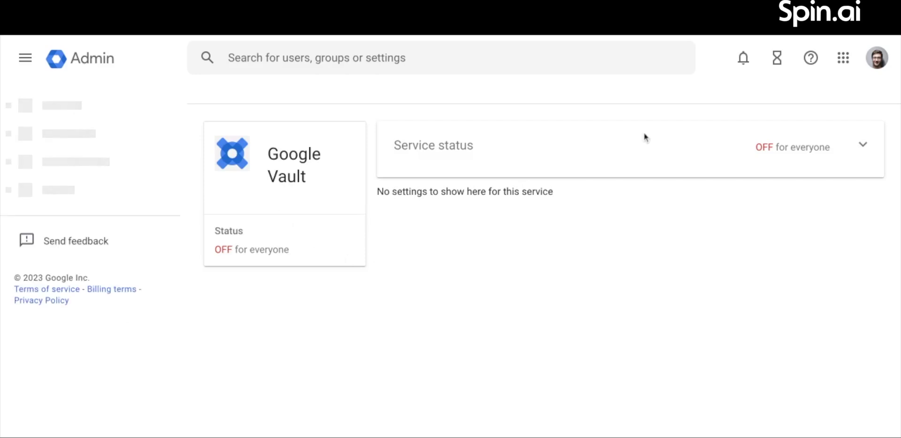
# - Set Vault's service status to ON for everyone, save, and confirm Turn On
pyautogui.click(809, 152)
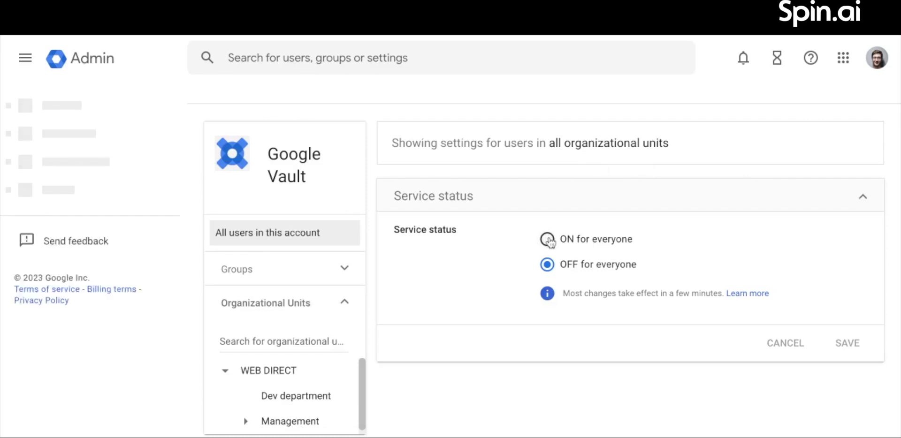
pyautogui.click(548, 240)
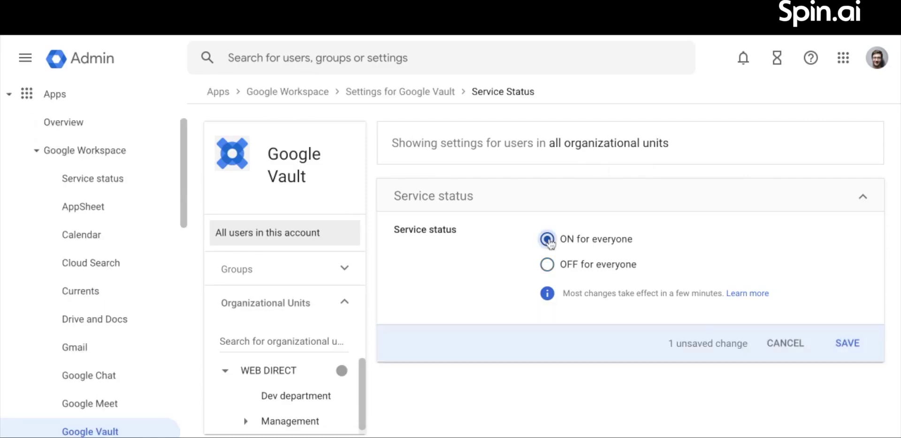
pyautogui.click(850, 347)
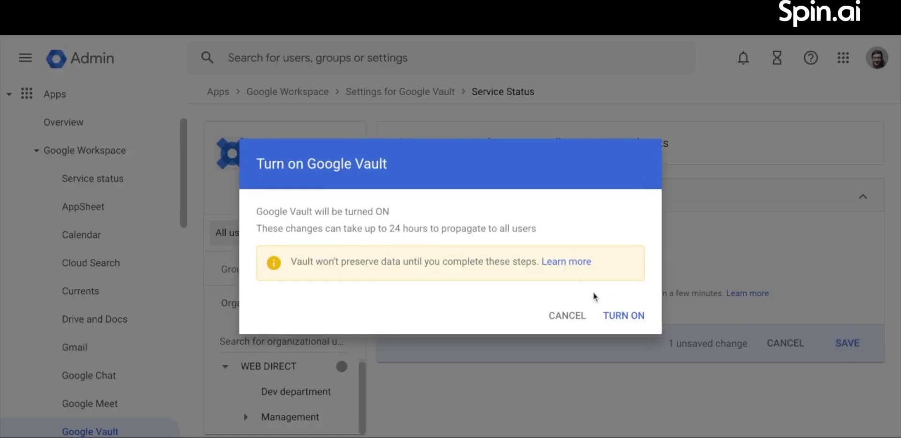
pyautogui.click(617, 315)
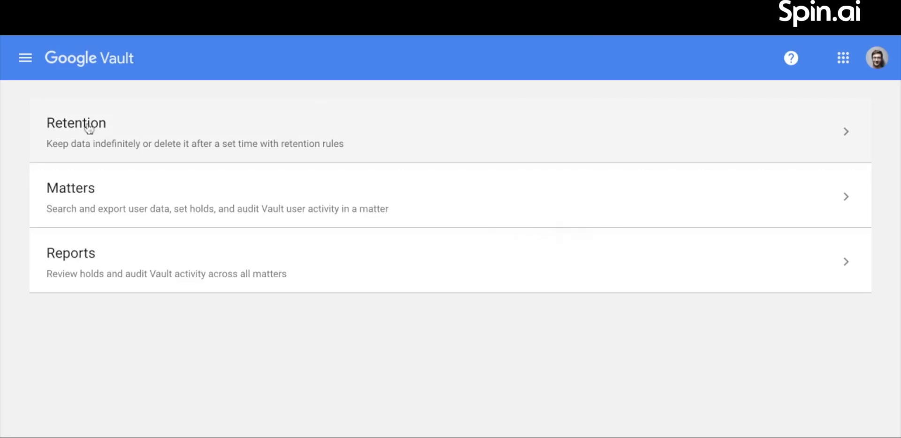
# - Open Retention and start a new default retention rule for Drive
pyautogui.click(89, 129)
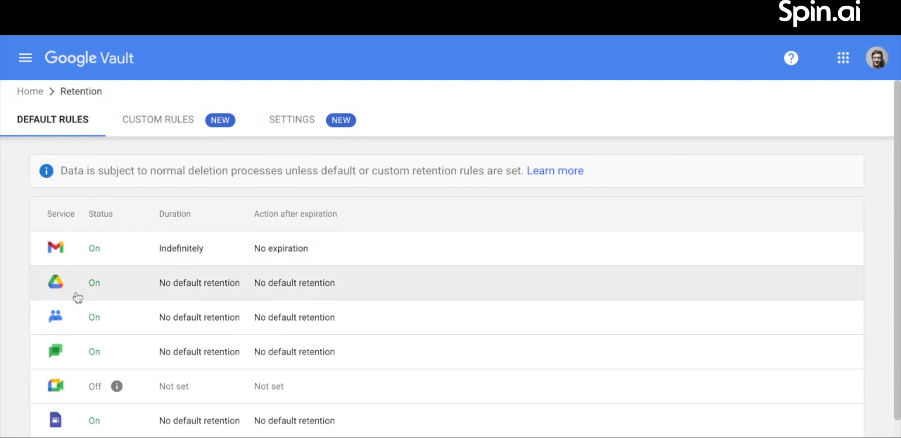
pyautogui.click(198, 290)
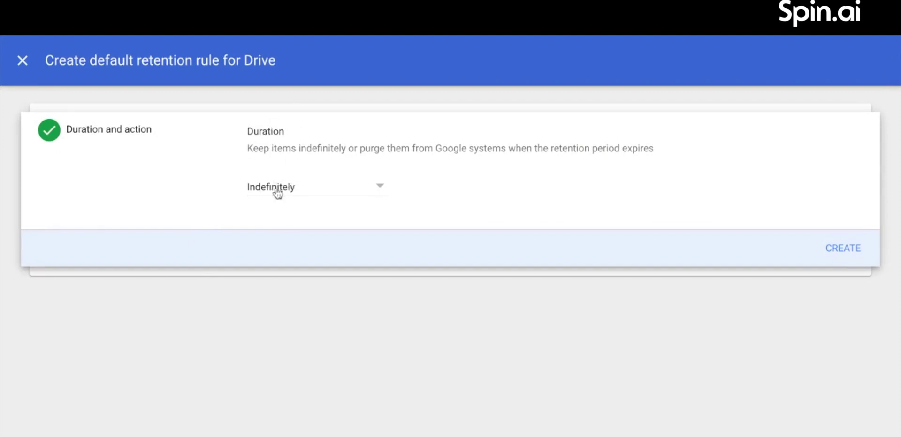
# - Create the Drive default retention rule with Indefinitely duration and no expiration
pyautogui.click(844, 249)
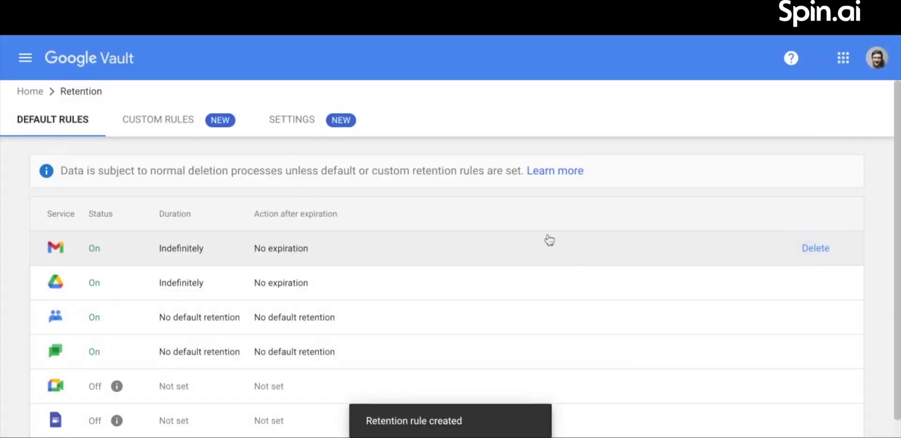
pyautogui.scroll(-1, 549, 240)
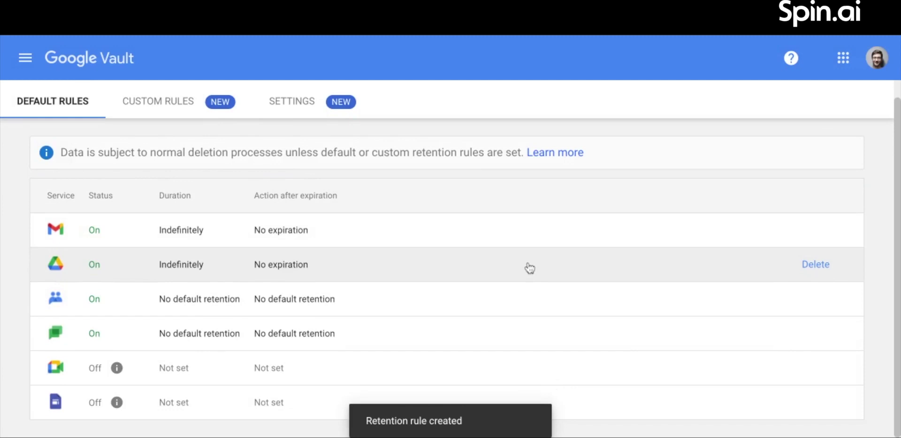